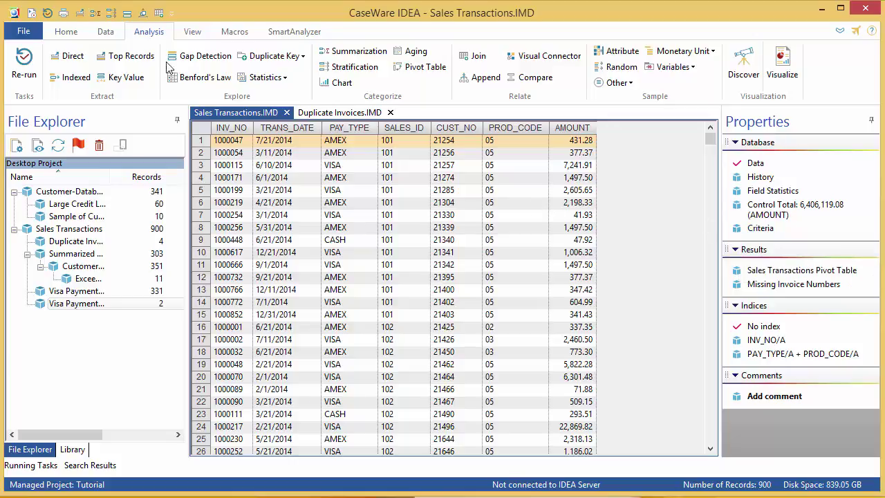
Step: Start a direct extraction of the Sales Transactions database and name the output file Sunday Transactions
{"action": "left_click", "coordinate": [61, 58]}
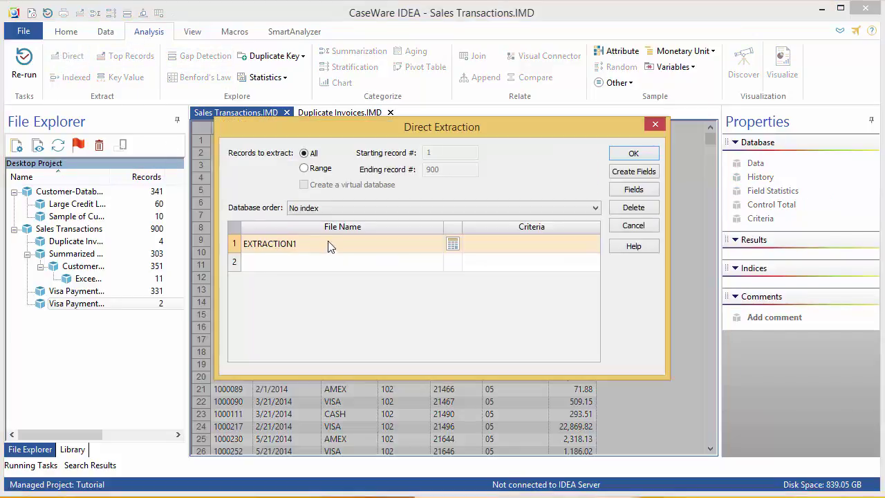
{"action": "type", "text": "Sunday Transa"}
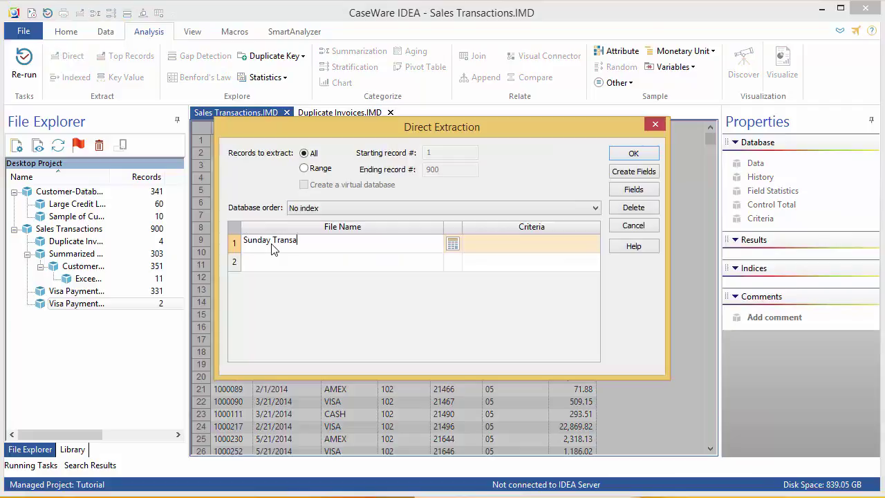
{"action": "type", "text": "ctions"}
{"action": "left_click", "coordinate": [452, 246]}
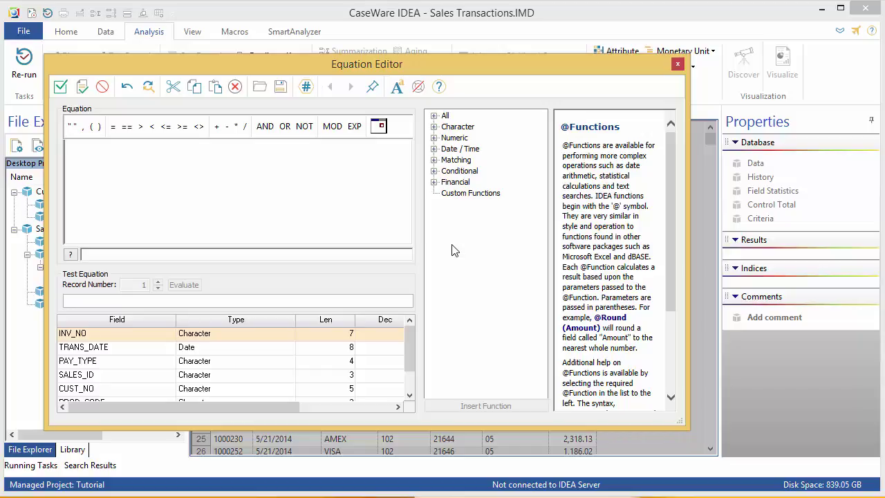
{"action": "left_click", "coordinate": [434, 149]}
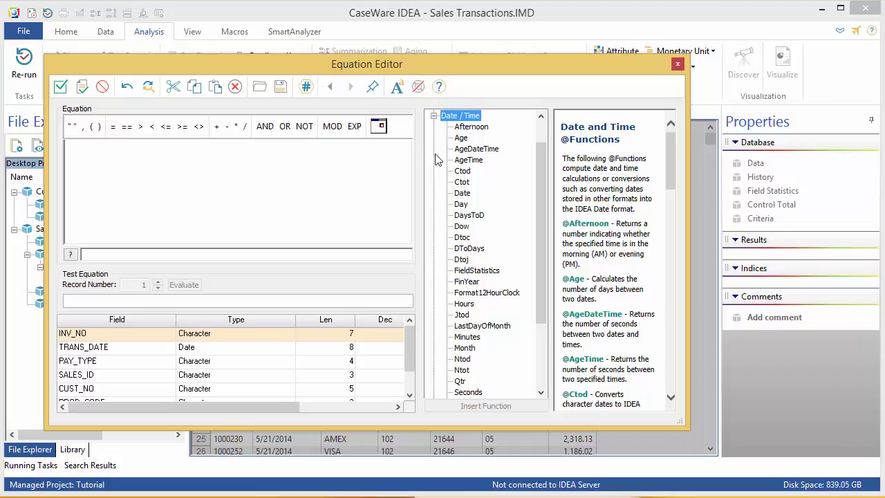
{"action": "left_click", "coordinate": [462, 227]}
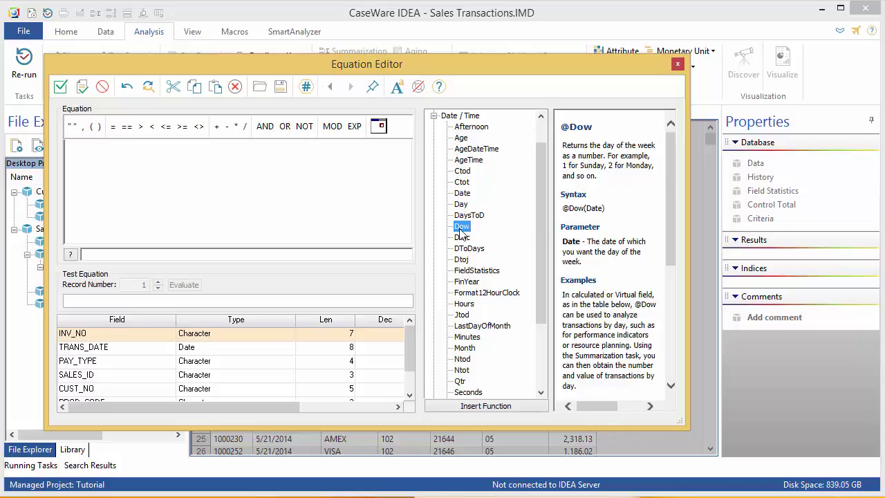
{"action": "double_click", "coordinate": [462, 228]}
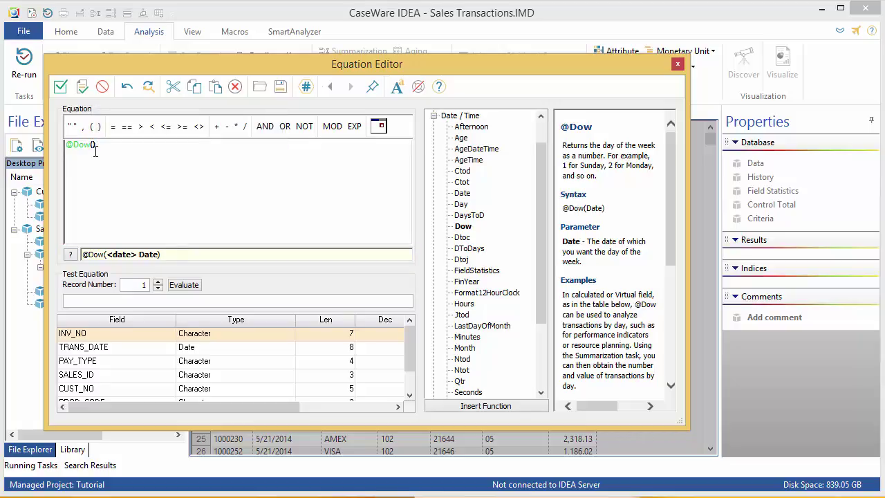
{"action": "type", "text": "TRANS_DATE"}
{"action": "key", "text": "Return"}
{"action": "left_click", "coordinate": [191, 154]}
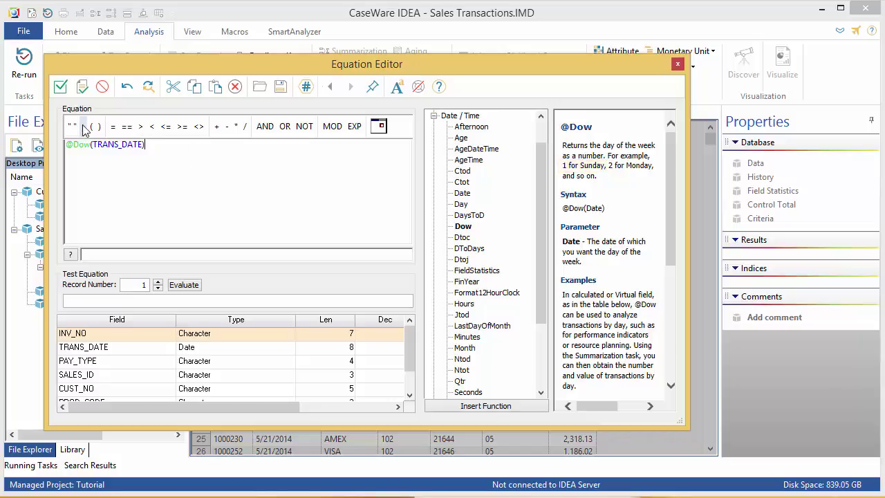
{"action": "type", "text": "= 1"}
{"action": "left_click", "coordinate": [82, 85]}
{"action": "left_click", "coordinate": [362, 303]}
{"action": "left_click", "coordinate": [60, 87]}
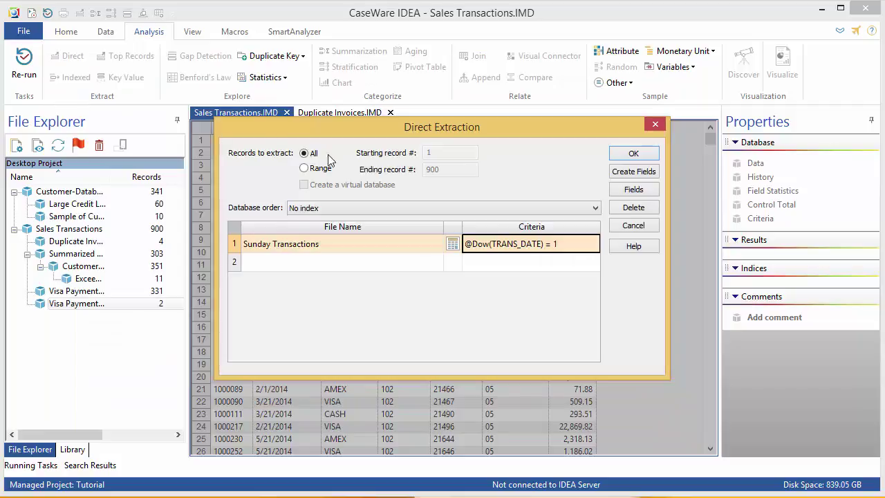
{"action": "left_click", "coordinate": [631, 154]}
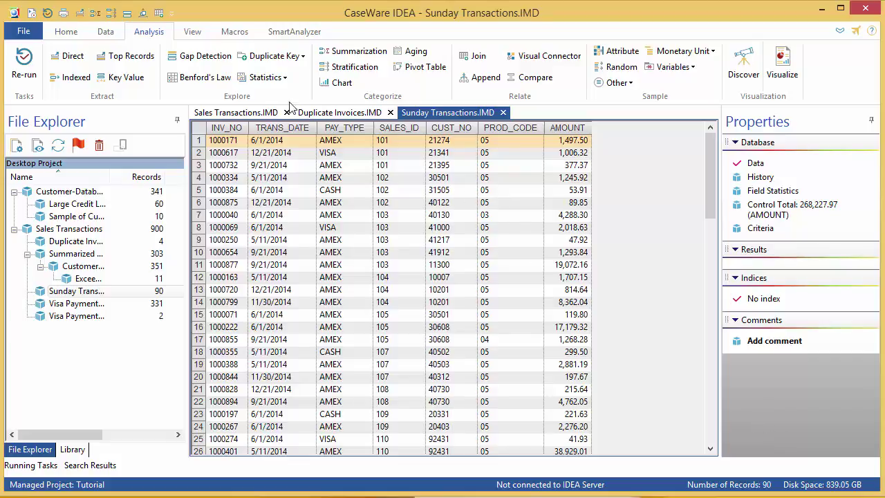
Step: Begin a new horizontal report on the Sales Transactions database, allowing headings to span multiple lines
{"action": "left_click", "coordinate": [256, 114]}
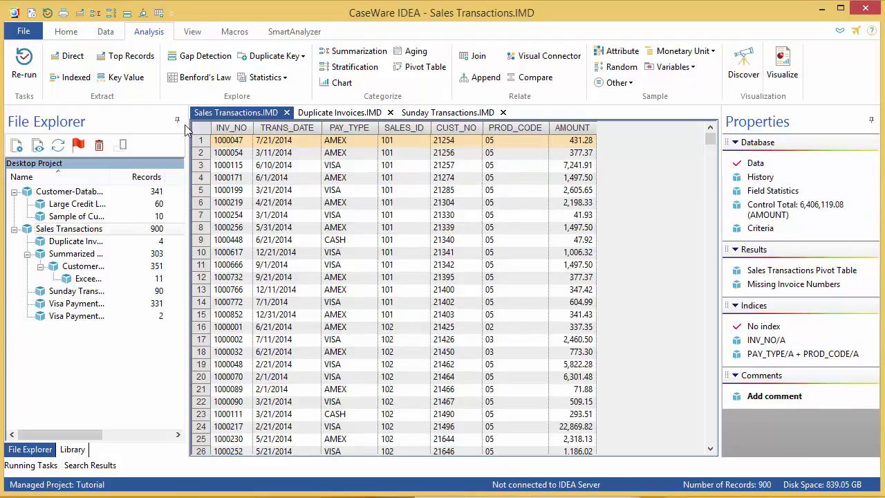
{"action": "left_click", "coordinate": [23, 31]}
{"action": "left_click", "coordinate": [24, 137]}
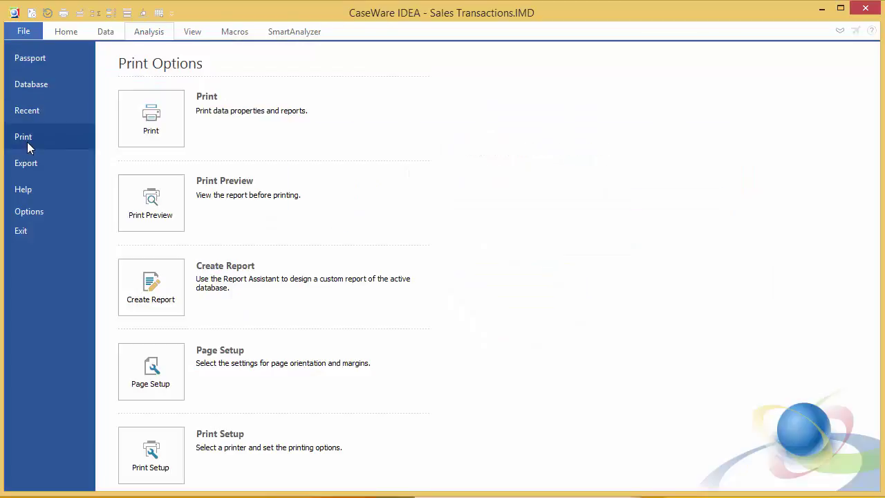
{"action": "left_click", "coordinate": [148, 293]}
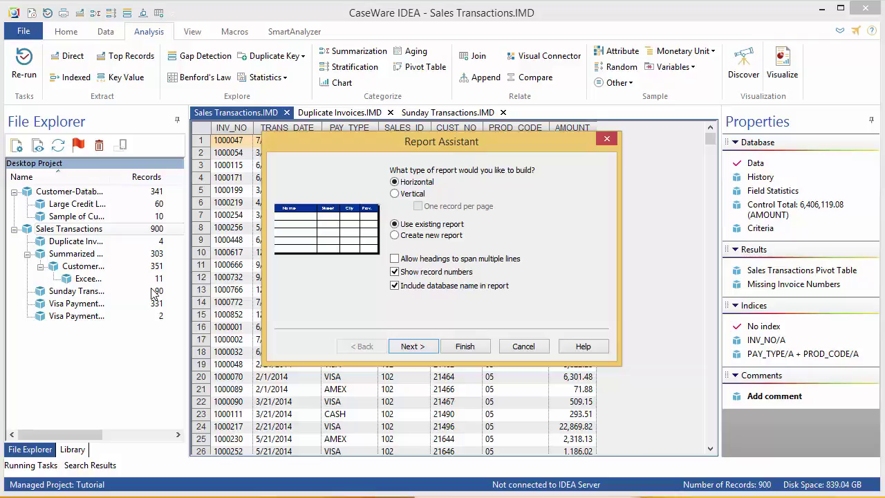
{"action": "left_click", "coordinate": [394, 235]}
{"action": "left_click", "coordinate": [403, 263]}
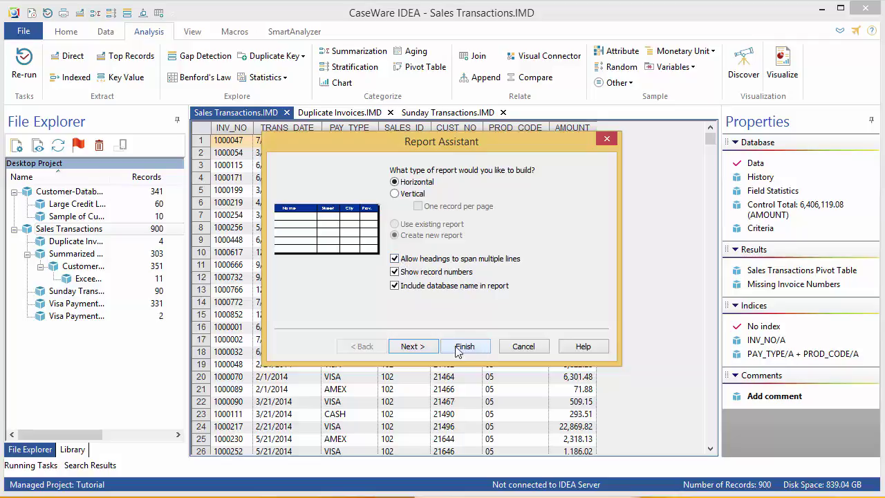
{"action": "left_click", "coordinate": [421, 349]}
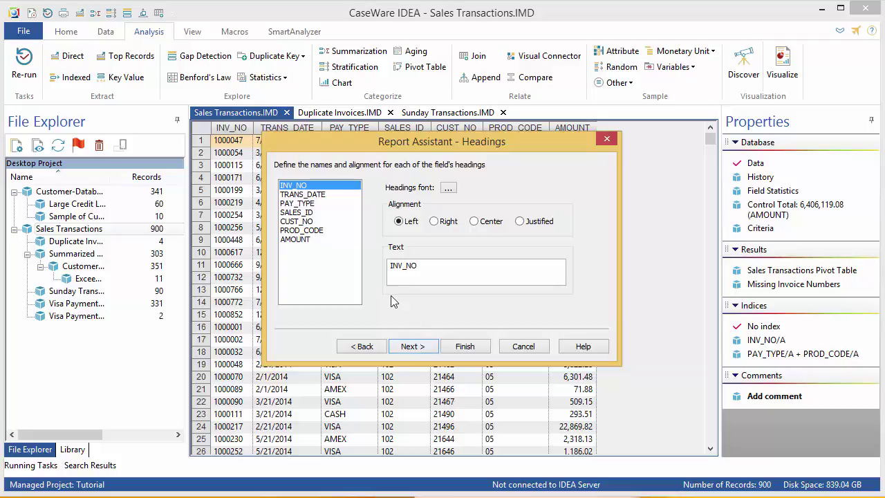
Step: Set the report heading of the INV_NO field to Invoice Number
{"action": "double_click", "coordinate": [445, 270]}
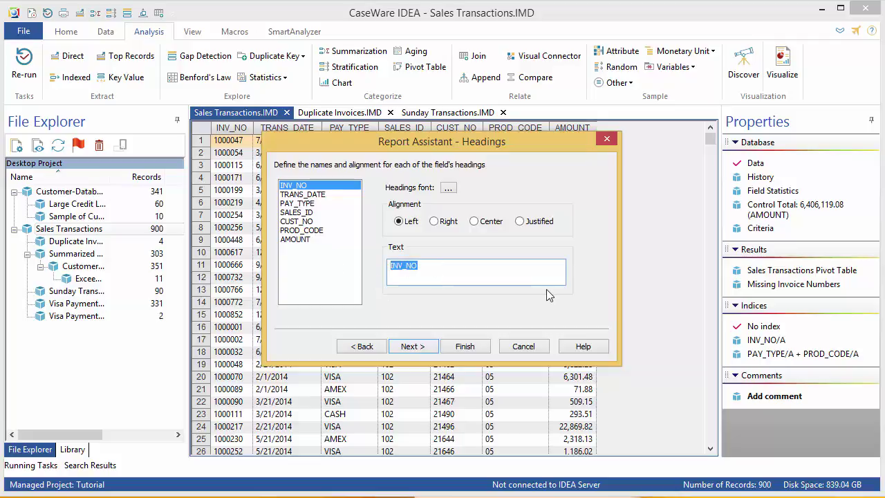
{"action": "type", "text": "Inv"}
{"action": "key", "text": "BackSpace"}
{"action": "key", "text": "BackSpace"}
{"action": "key", "text": "BackSpace"}
{"action": "type", "text": "Invoice Number"}
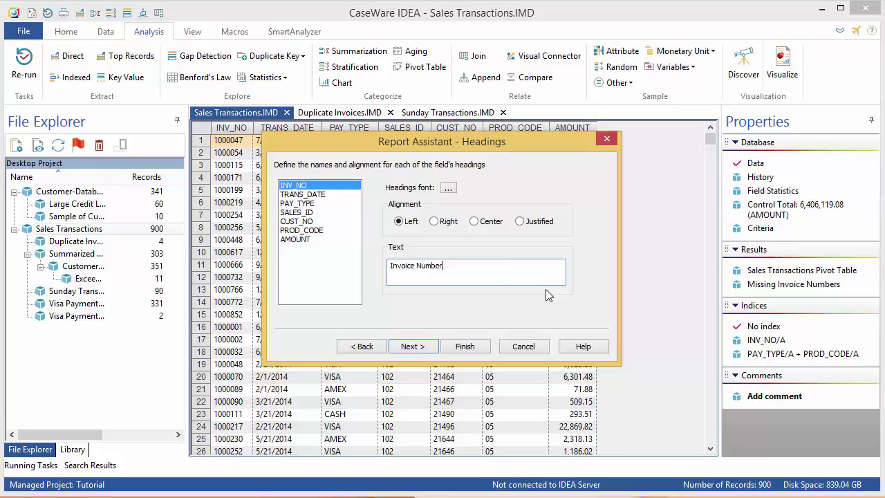
Step: Set the report heading of the TRANS_DATE field to Transaction Date and proceed to the break definitions
{"action": "left_click", "coordinate": [291, 194]}
{"action": "double_click", "coordinate": [471, 269]}
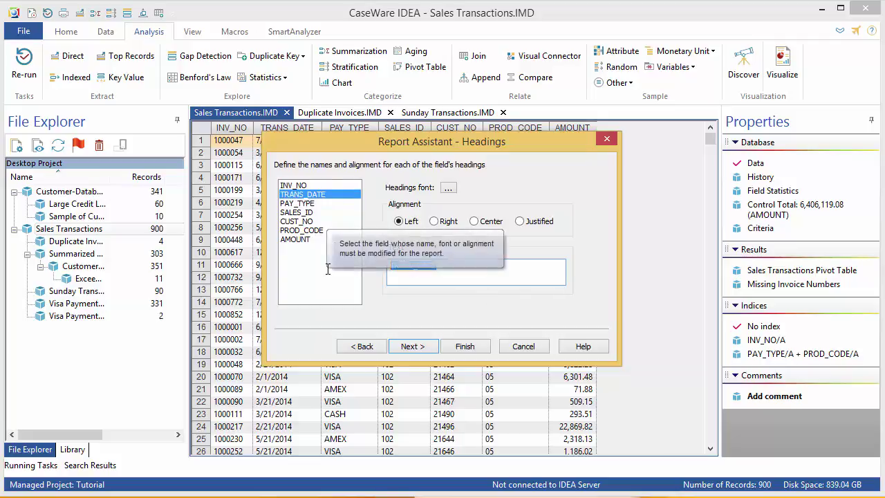
{"action": "type", "text": "Transacti"}
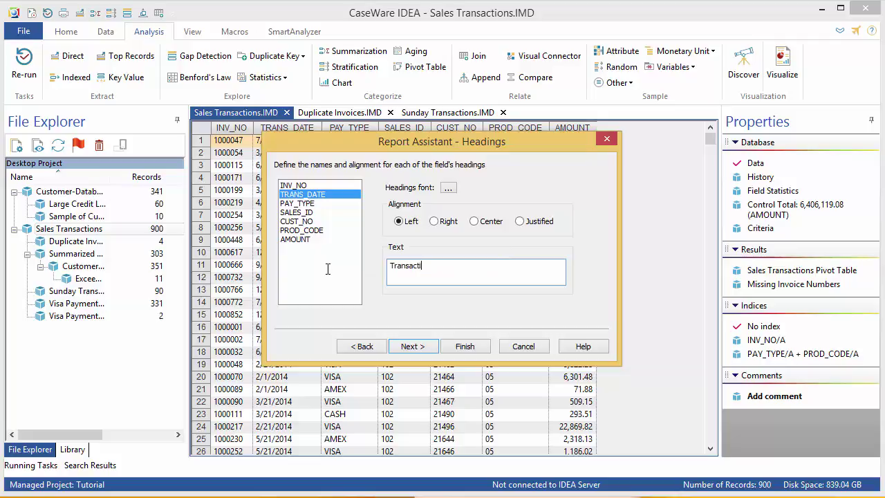
{"action": "type", "text": "on Date"}
{"action": "left_click", "coordinate": [413, 348]}
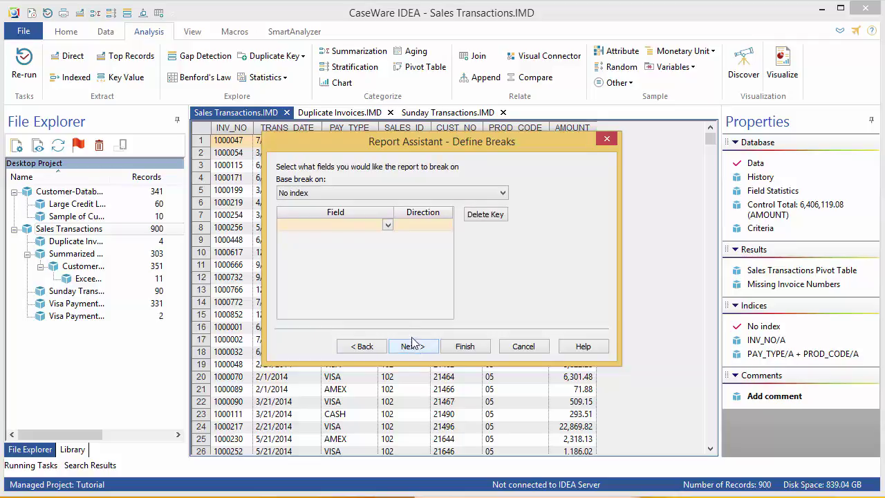
Step: Define the report's break keys as CUST_NO ascending followed by TRANS_DATE descending
{"action": "left_click", "coordinate": [387, 226]}
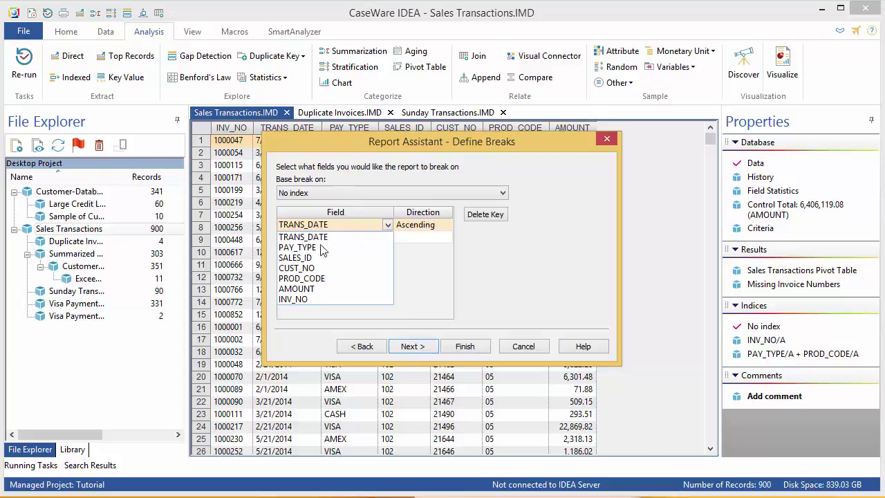
{"action": "left_click", "coordinate": [302, 268]}
{"action": "left_click", "coordinate": [330, 238]}
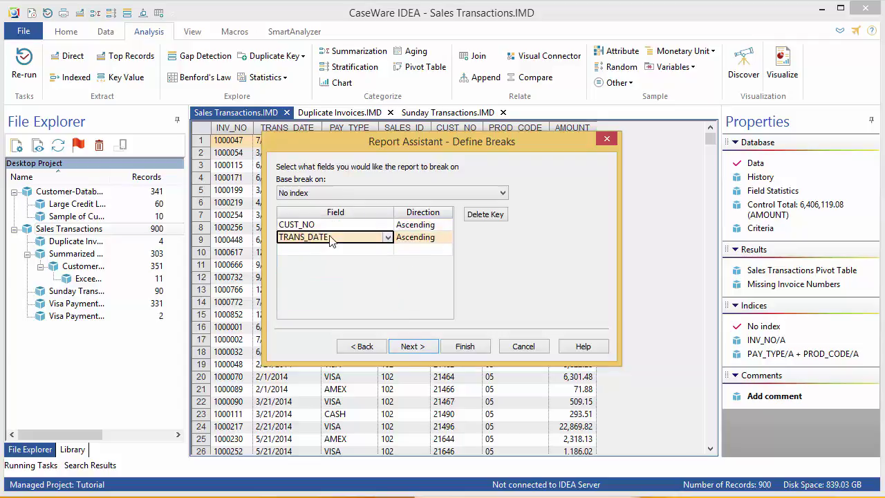
{"action": "left_click", "coordinate": [388, 238]}
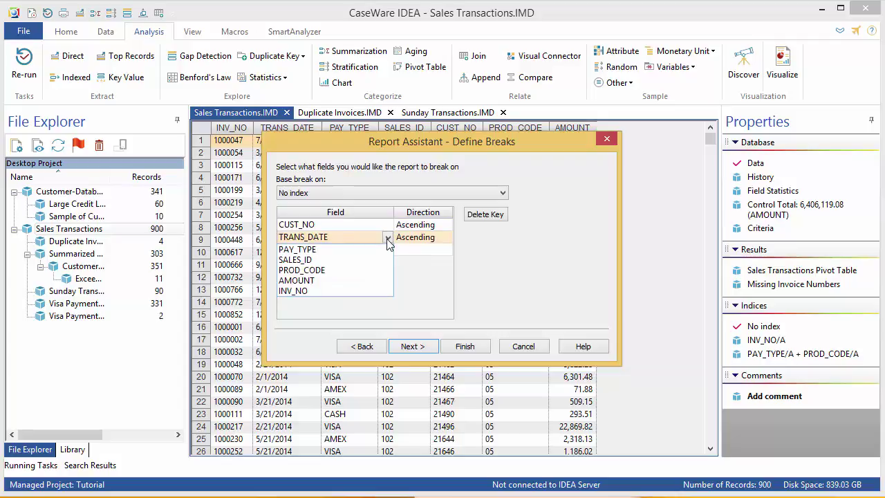
{"action": "left_click", "coordinate": [387, 238]}
{"action": "left_click", "coordinate": [423, 237]}
{"action": "left_click", "coordinate": [447, 238]}
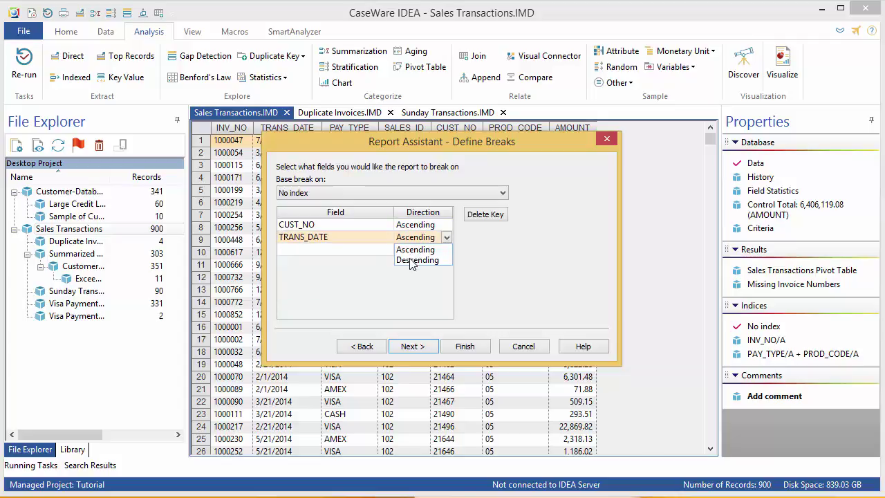
{"action": "left_click", "coordinate": [416, 260]}
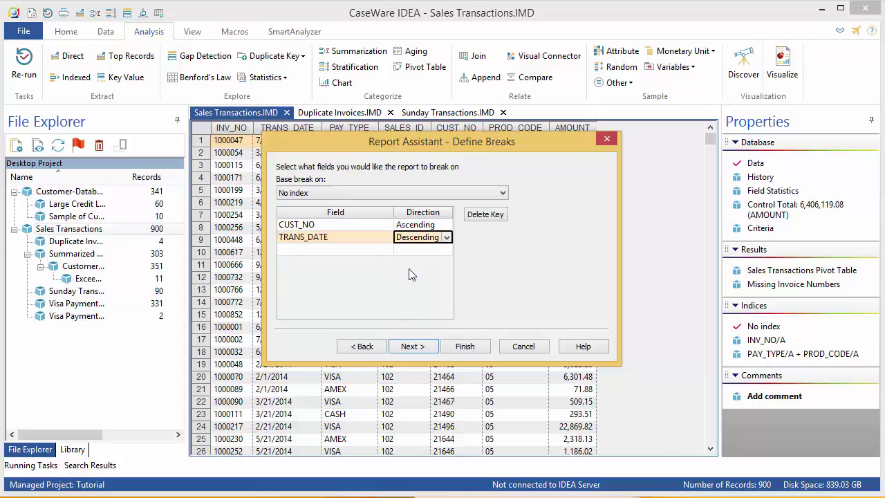
{"action": "left_click", "coordinate": [408, 350]}
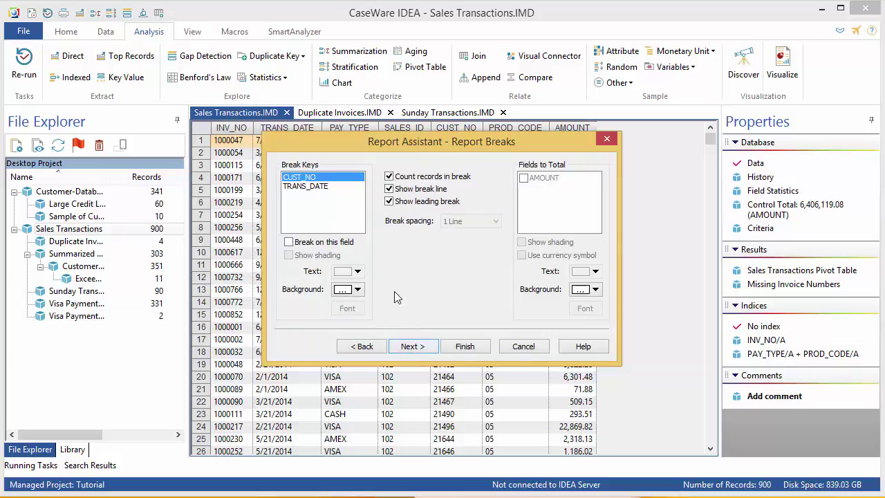
Step: Make the report break on the CUST_NO field with a break spacing of 3 Lines
{"action": "left_click", "coordinate": [289, 243]}
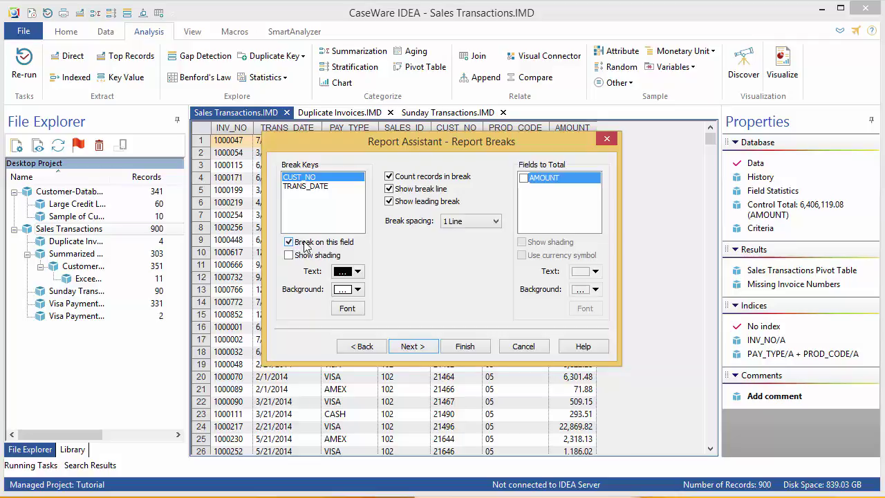
{"action": "left_click", "coordinate": [476, 227]}
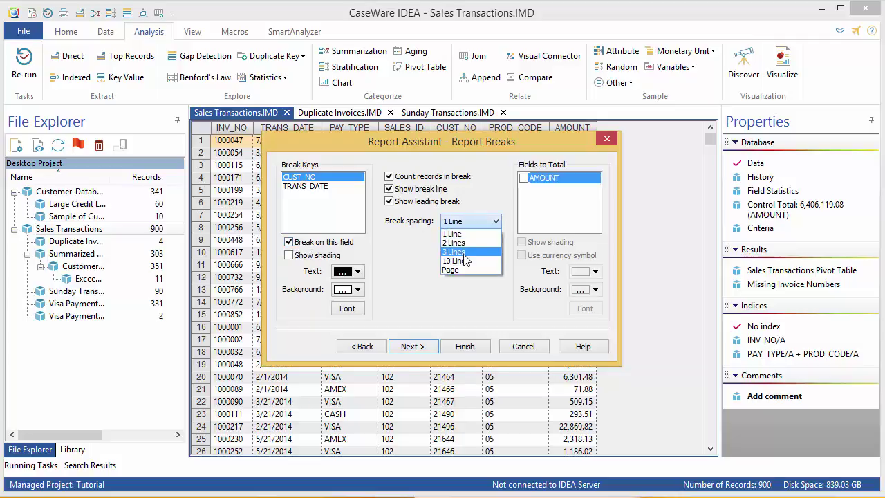
{"action": "left_click", "coordinate": [467, 255]}
Step: Total AMOUNT at each CUST_NO break with shading and the currency symbol, and include AMOUNT in the grand totals
{"action": "left_click", "coordinate": [523, 179]}
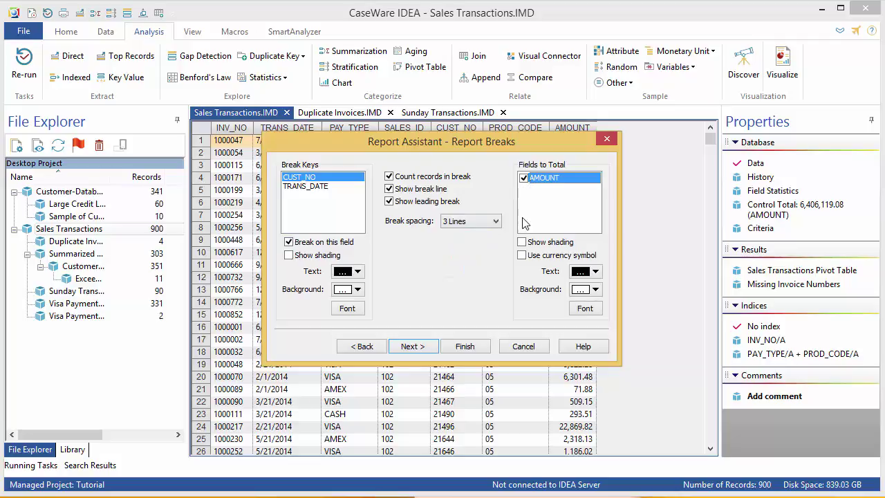
{"action": "left_click", "coordinate": [522, 242]}
{"action": "left_click", "coordinate": [522, 255]}
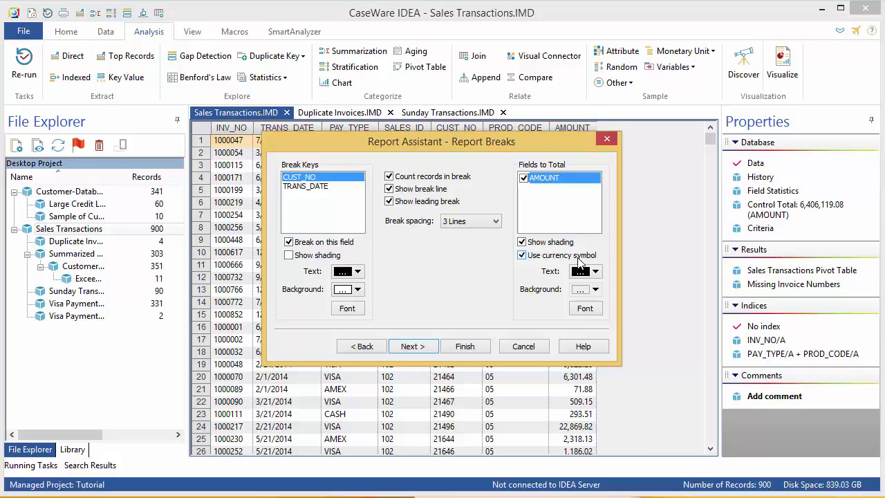
{"action": "left_click", "coordinate": [412, 346]}
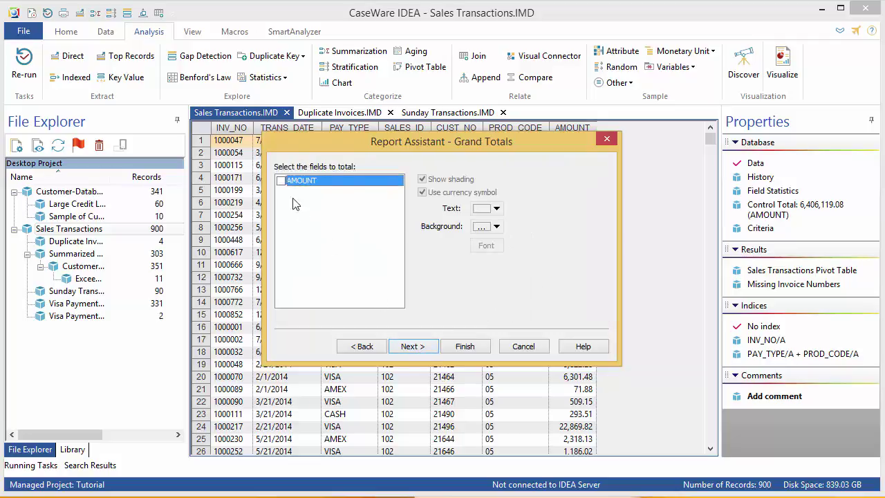
{"action": "left_click", "coordinate": [281, 182]}
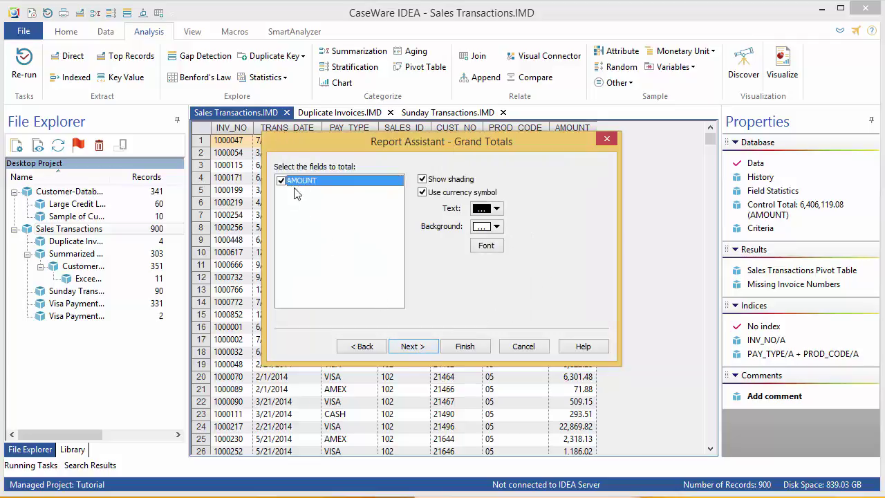
{"action": "left_click", "coordinate": [412, 346]}
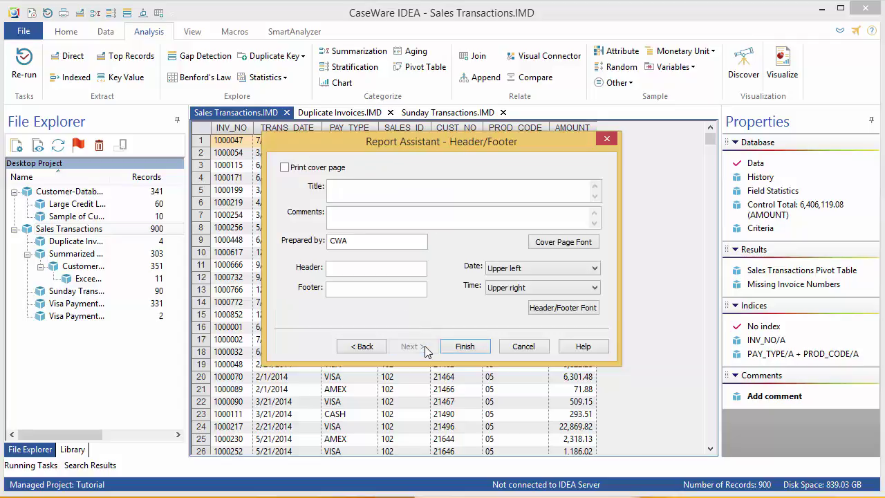
Step: Enable the report's cover page with the title Sales Transactions and the comment Sequenced by customer number and date
{"action": "left_click", "coordinate": [284, 167]}
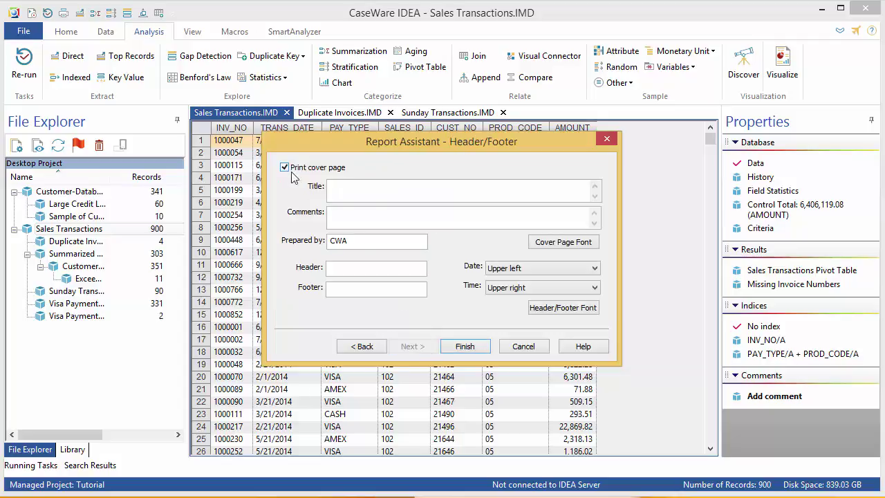
{"action": "left_click", "coordinate": [397, 200]}
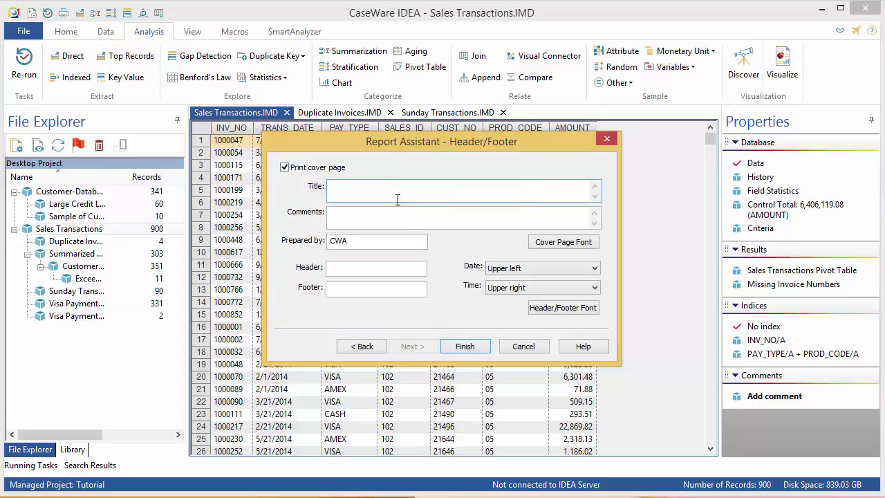
{"action": "type", "text": "Sales Transactions"}
{"action": "key", "text": "Tab"}
{"action": "type", "text": "S"}
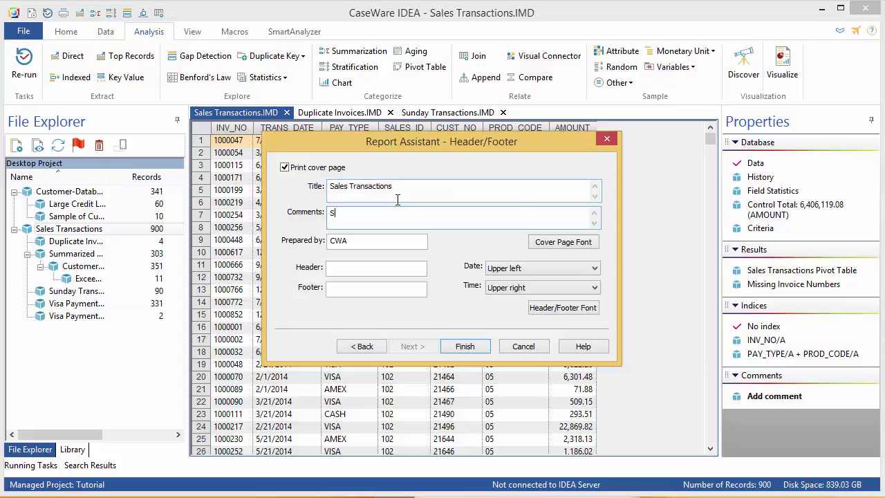
{"action": "type", "text": "equenced by custome"}
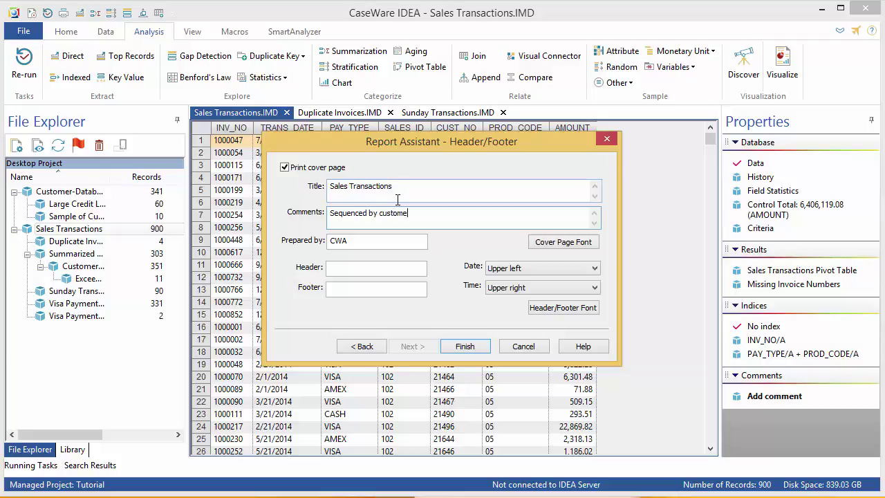
{"action": "type", "text": "r a"}
{"action": "type", "text": "umber and date"}
Step: Set the report header to CaseWare IDEA and the footer to Audit, and finish the report definition
{"action": "key", "text": "Tab"}
{"action": "type", "text": "CaseWare IDEA"}
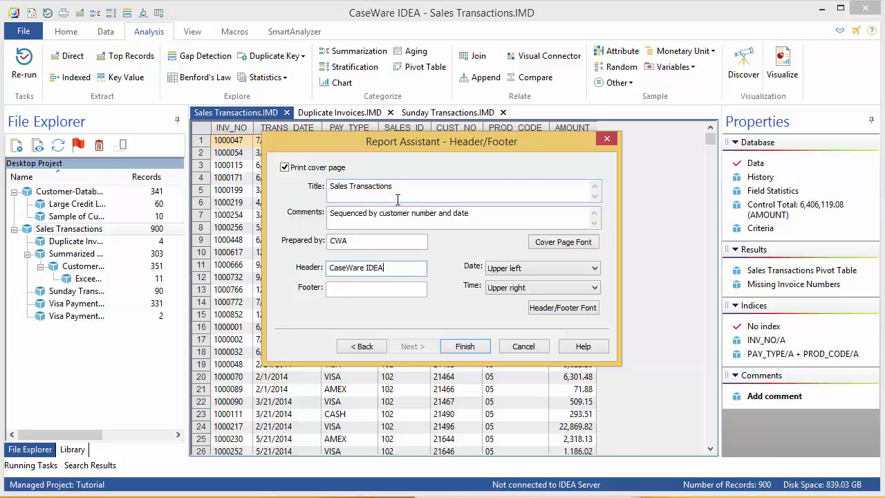
{"action": "key", "text": "Tab"}
{"action": "type", "text": "Audit"}
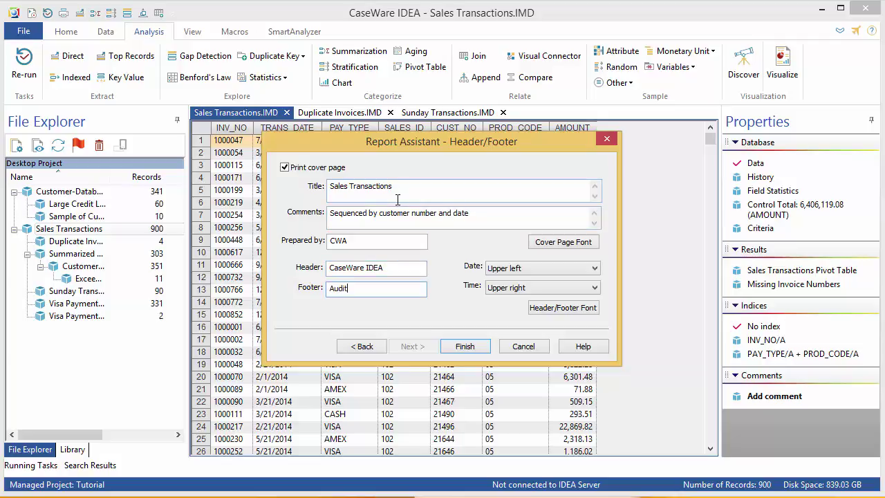
{"action": "left_click", "coordinate": [476, 348]}
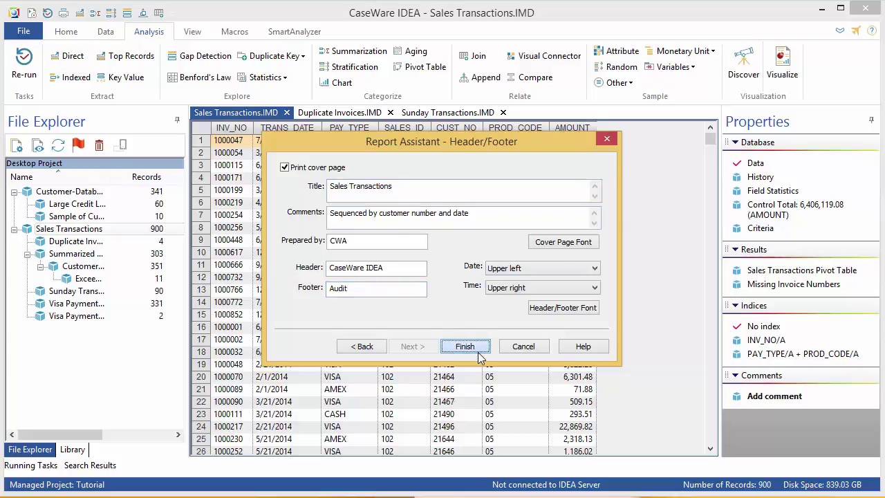
Step: Preview the finished report, examine its cover page, column headings, customer breaks, totals and footer, and close the preview
{"action": "left_click", "coordinate": [400, 313]}
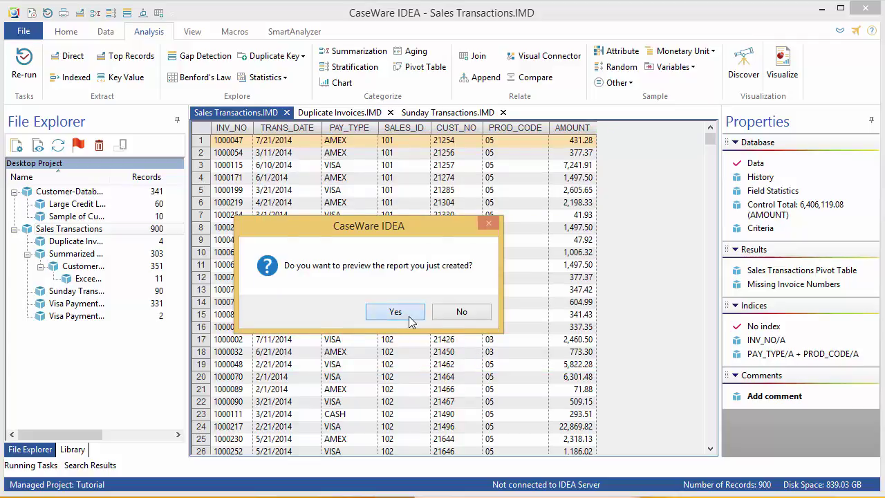
{"action": "left_click", "coordinate": [411, 322]}
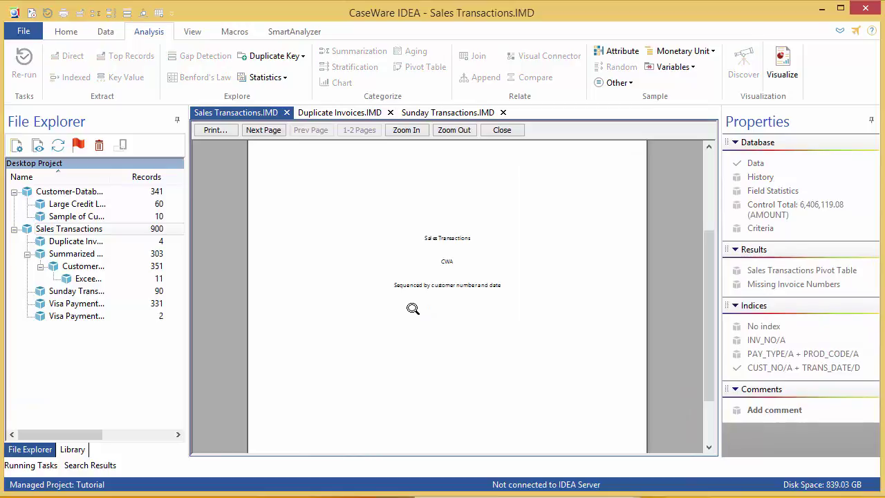
{"action": "left_click", "coordinate": [433, 271]}
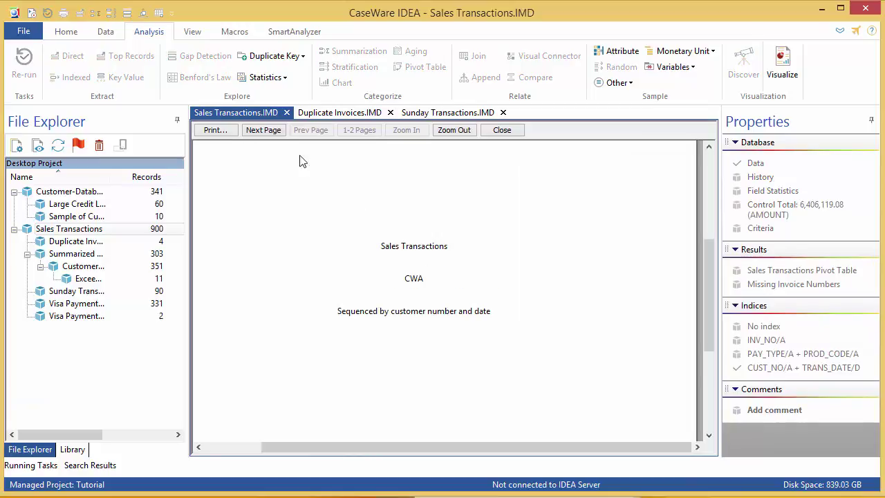
{"action": "left_click", "coordinate": [264, 130]}
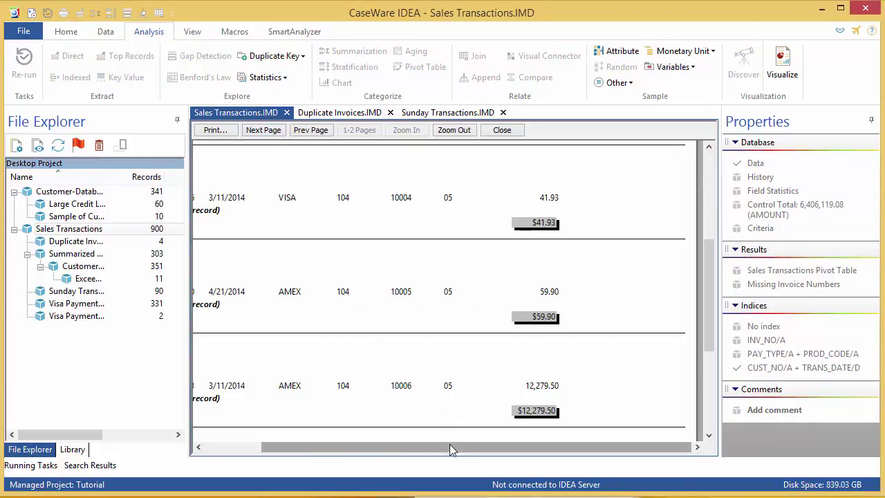
{"action": "left_click_drag", "start_coordinate": [449, 446], "coordinate": [366, 444]}
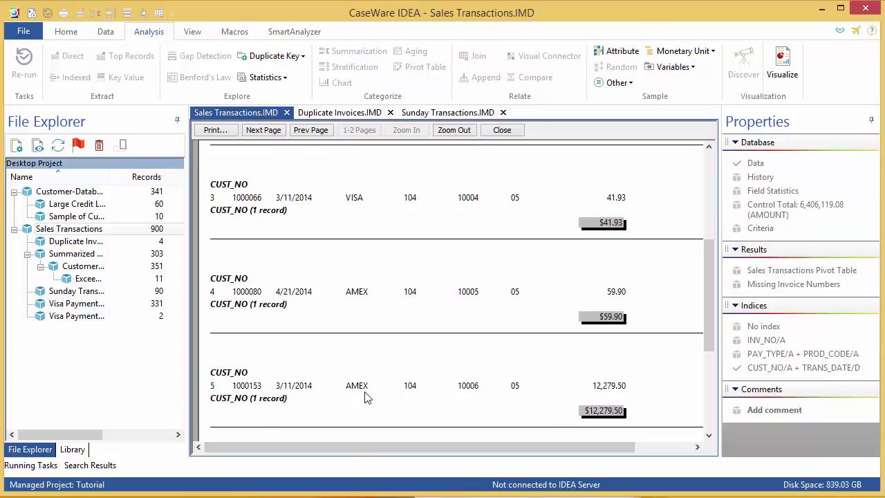
{"action": "left_click_drag", "start_coordinate": [711, 296], "coordinate": [712, 212]}
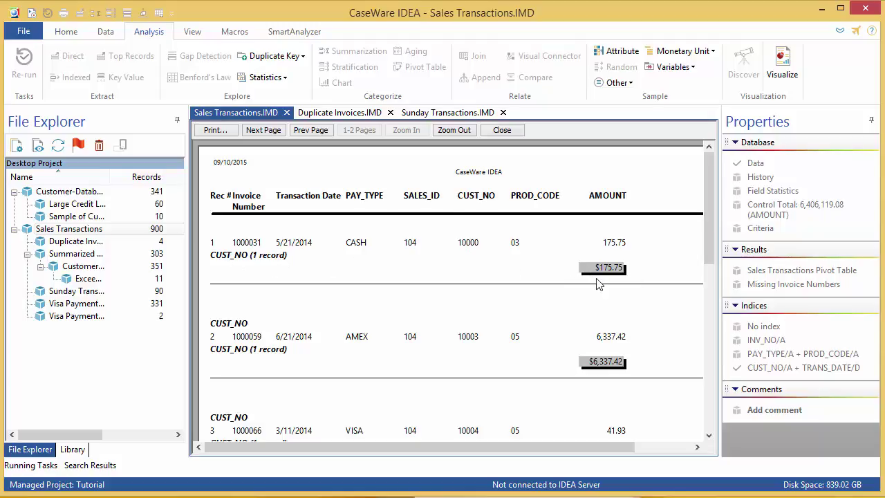
{"action": "left_click_drag", "start_coordinate": [712, 260], "coordinate": [711, 414]}
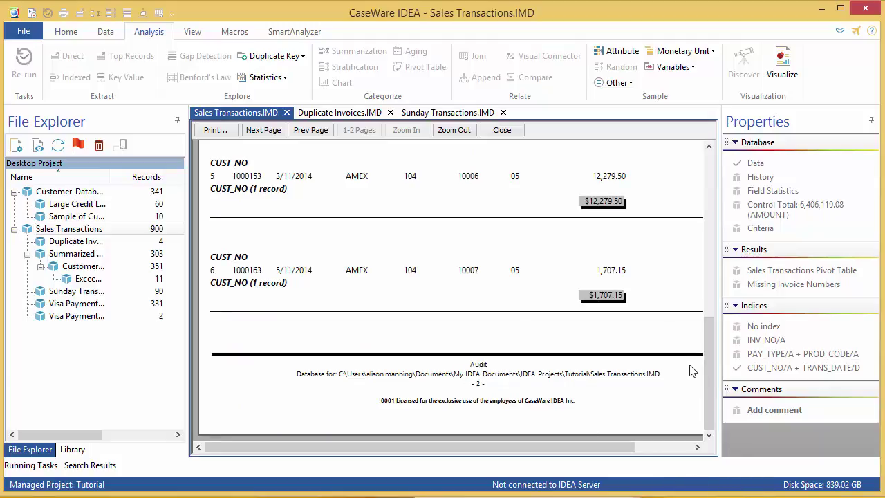
{"action": "left_click_drag", "start_coordinate": [708, 381], "coordinate": [714, 200]}
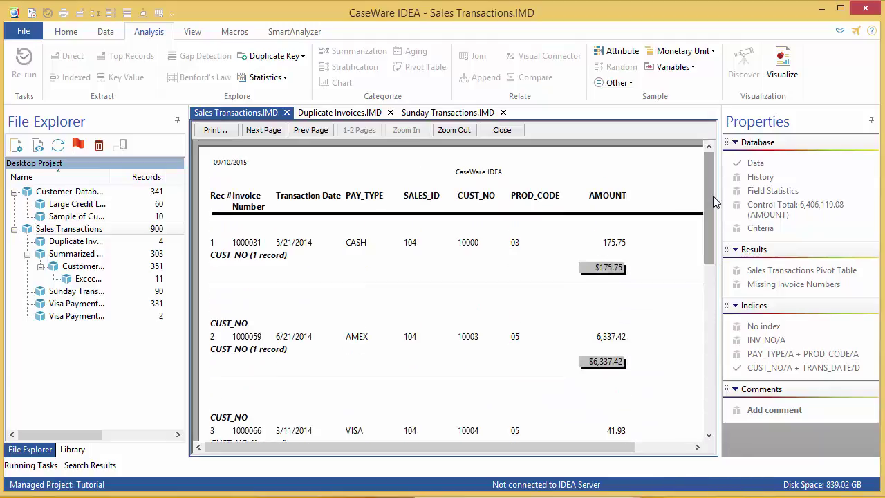
{"action": "left_click", "coordinate": [504, 132]}
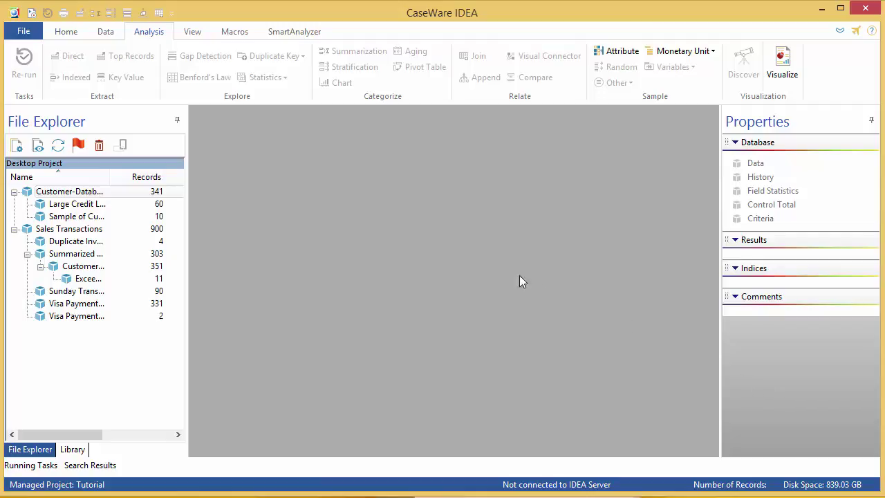
Step: Open the Customer-Database1 database and define an extraction preview action link on CUST_NO that searches the Summarized Transactions database
{"action": "double_click", "coordinate": [83, 194]}
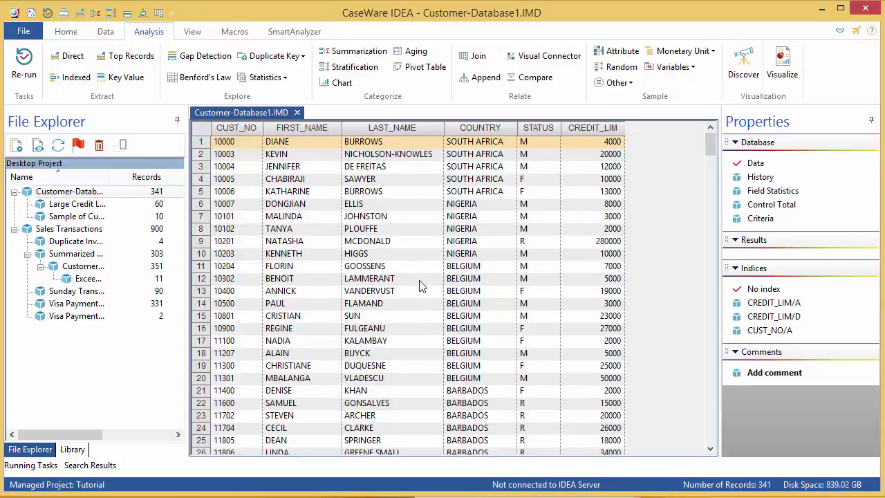
{"action": "right_click", "coordinate": [252, 182]}
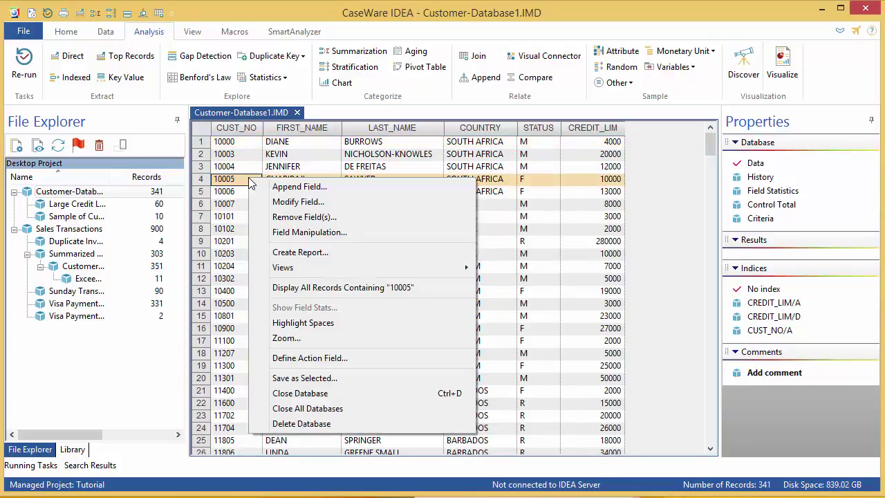
{"action": "left_click", "coordinate": [292, 364]}
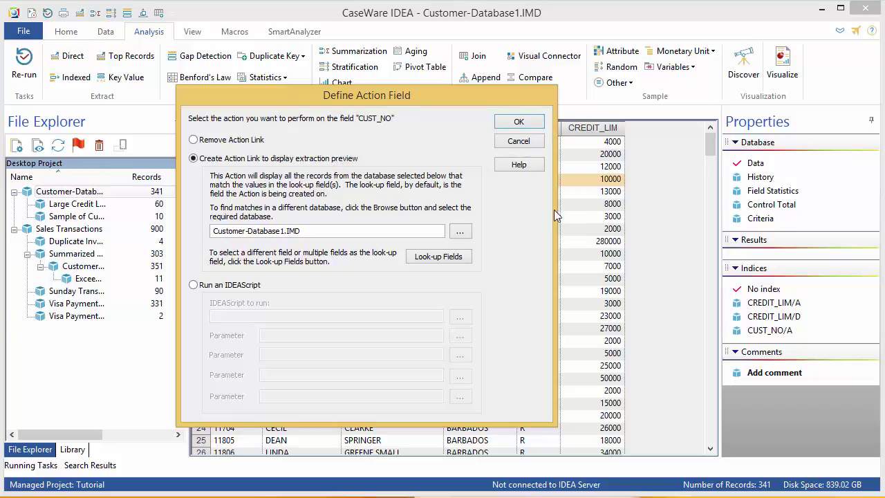
{"action": "left_click", "coordinate": [460, 232]}
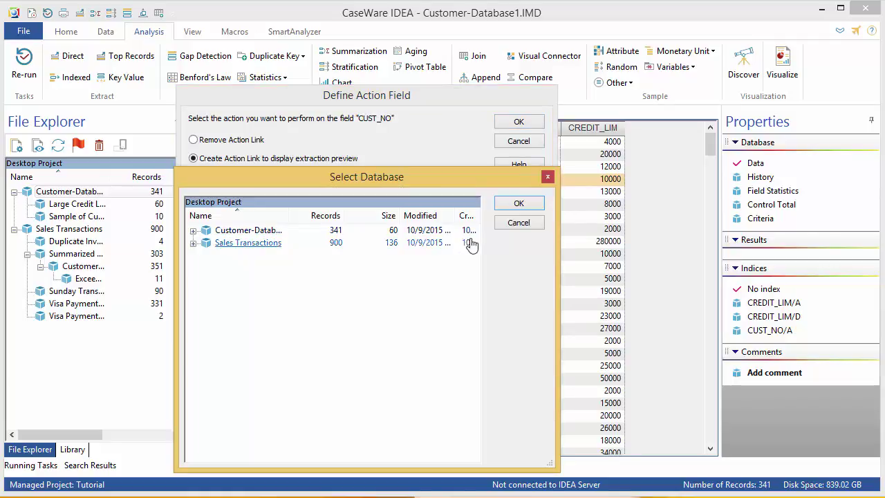
{"action": "left_click", "coordinate": [193, 242]}
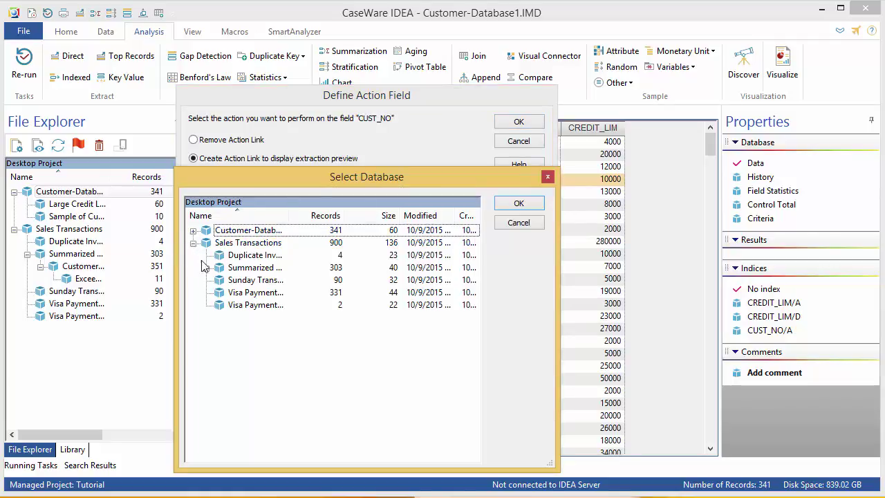
{"action": "left_click", "coordinate": [252, 268]}
{"action": "left_click", "coordinate": [519, 203]}
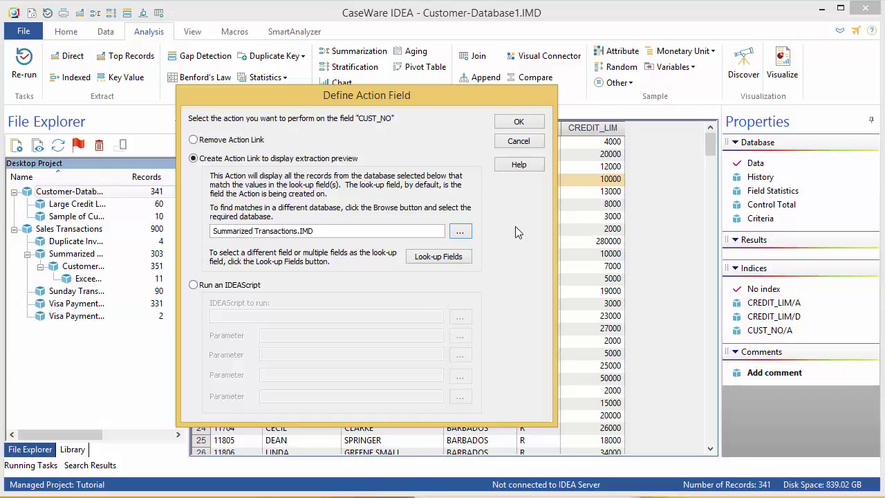
Step: Accept CUST_NO as the look-up field and create the action link
{"action": "left_click", "coordinate": [456, 259]}
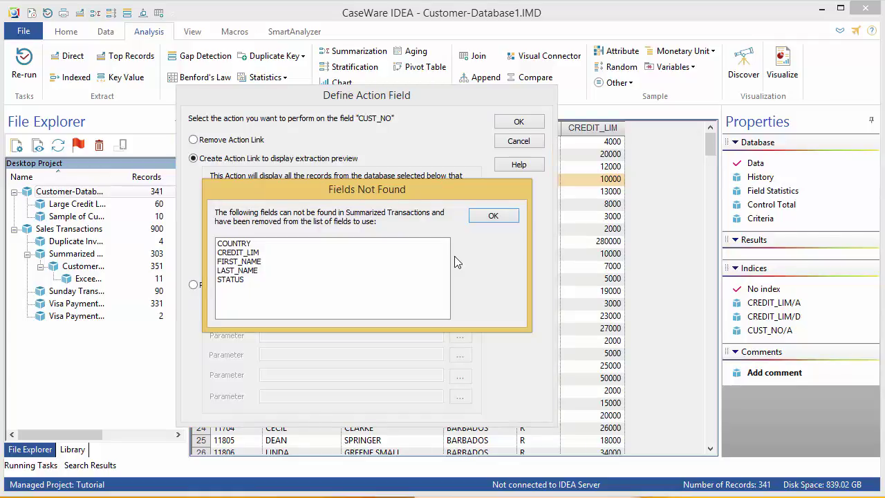
{"action": "left_click", "coordinate": [493, 216]}
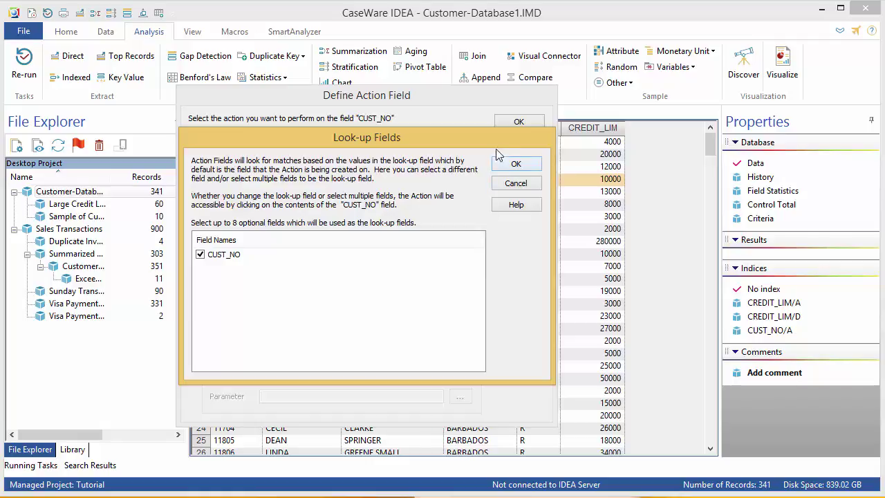
{"action": "left_click", "coordinate": [512, 163]}
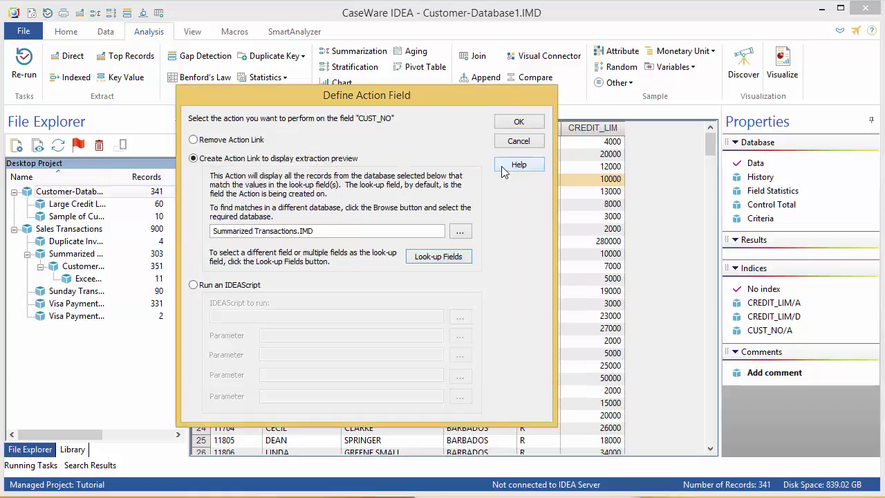
{"action": "left_click", "coordinate": [510, 124]}
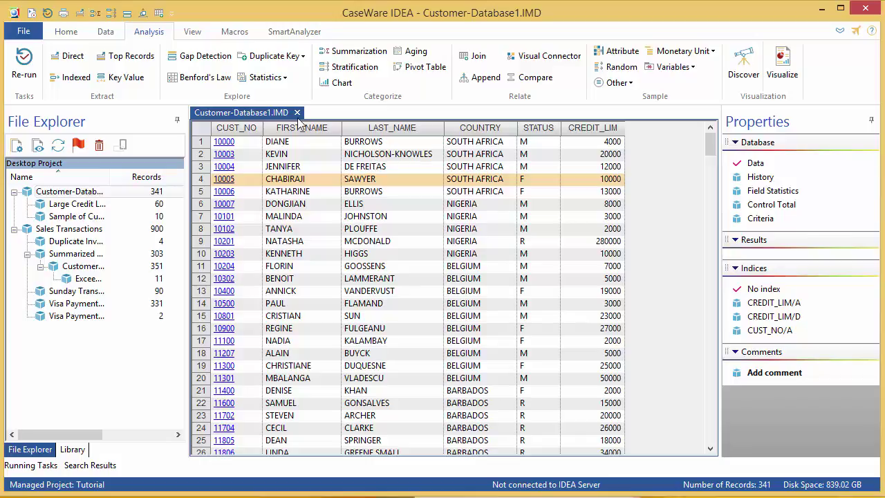
Step: Follow the CUST_NO action link of the first customer record to view its summarized transactions, and close the extraction preview
{"action": "left_click", "coordinate": [225, 143]}
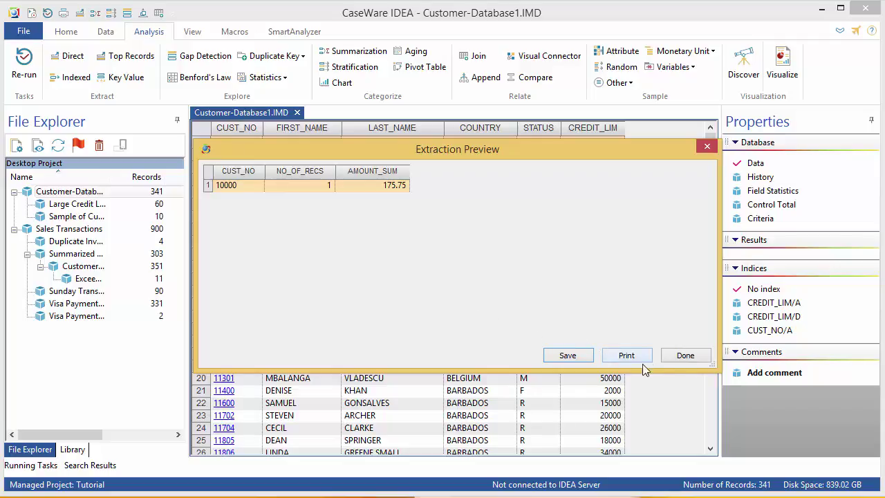
{"action": "left_click", "coordinate": [684, 355]}
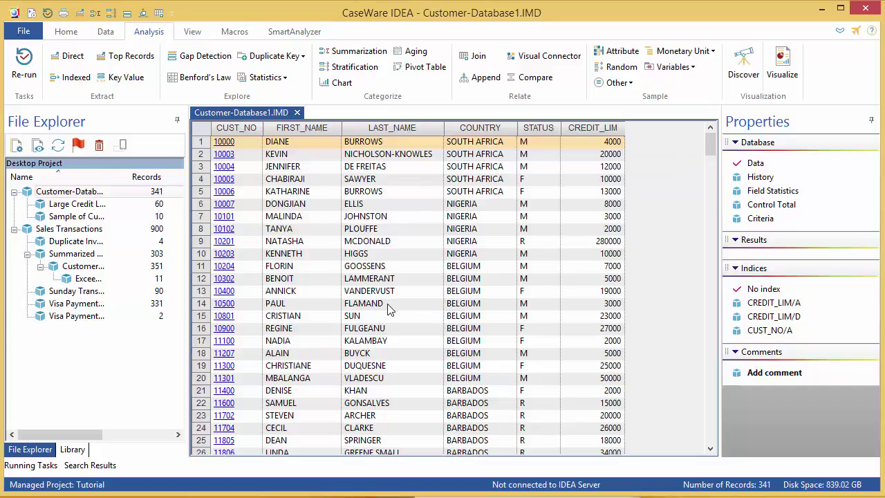